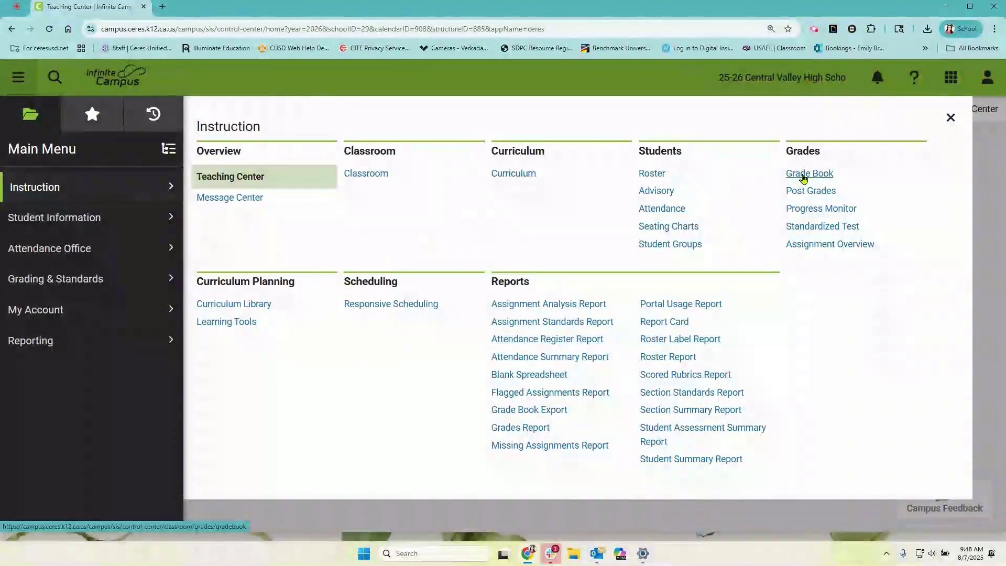
Open the Grade Book and bring up its grade calculation options
{"action": "left_click", "coordinate": [803, 179]}
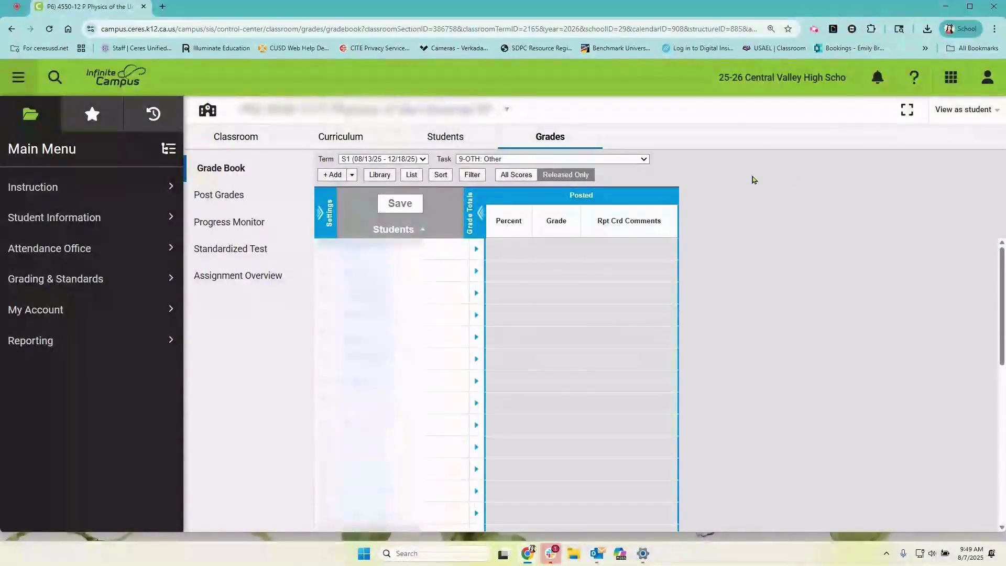
{"action": "left_click", "coordinate": [639, 162]}
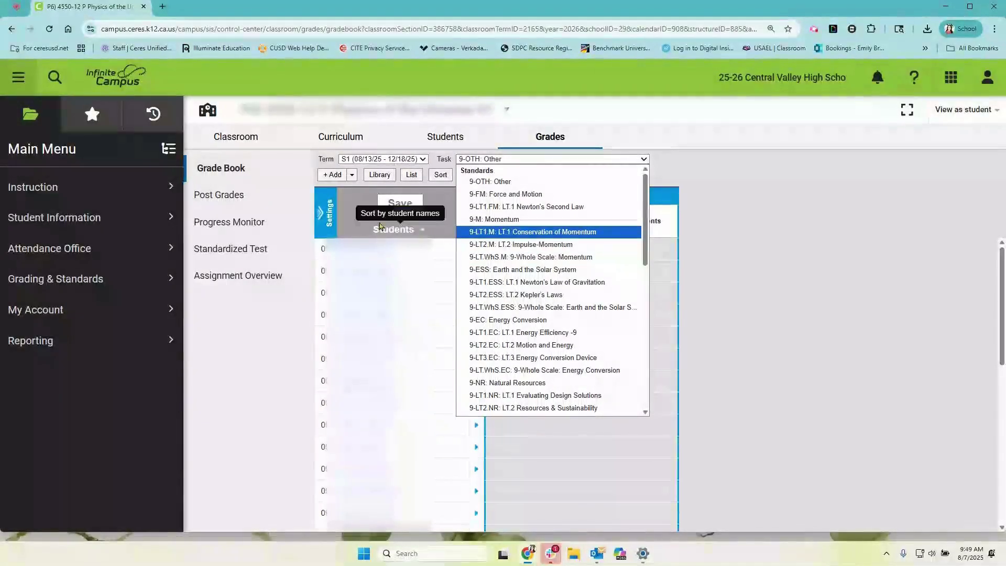
{"action": "left_click", "coordinate": [327, 223]}
{"action": "left_click", "coordinate": [327, 222]}
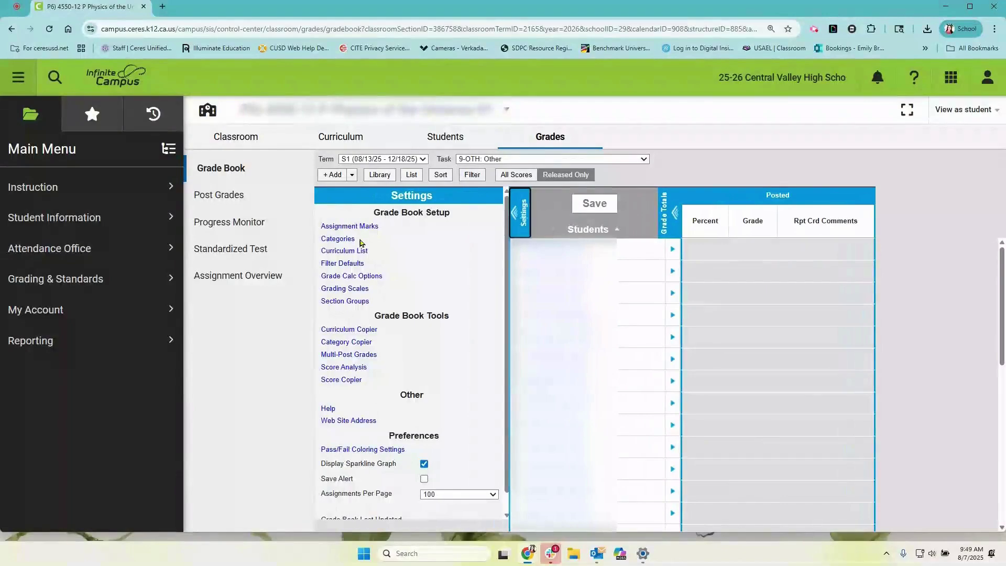
{"action": "left_click", "coordinate": [364, 277]}
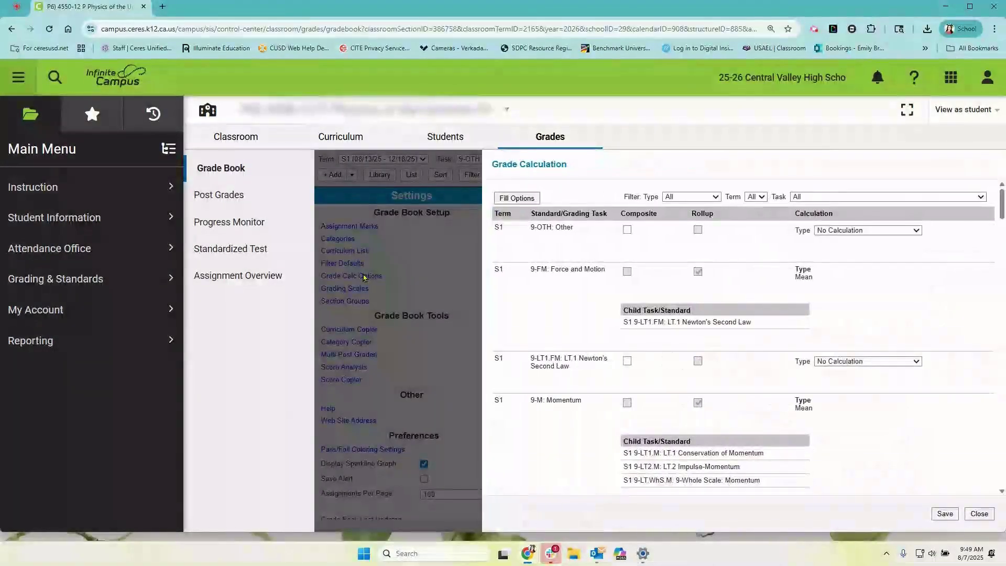
Set the calculation for standard 9-LT1.M: LT.1 Conservation of Momentum to Proficiency Estimate (Rubrics) with the Mode method
{"action": "scroll", "coordinate": [748, 324], "scroll_direction": "down", "scroll_amount": 1}
{"action": "scroll", "coordinate": [747, 323], "scroll_direction": "down", "scroll_amount": 1}
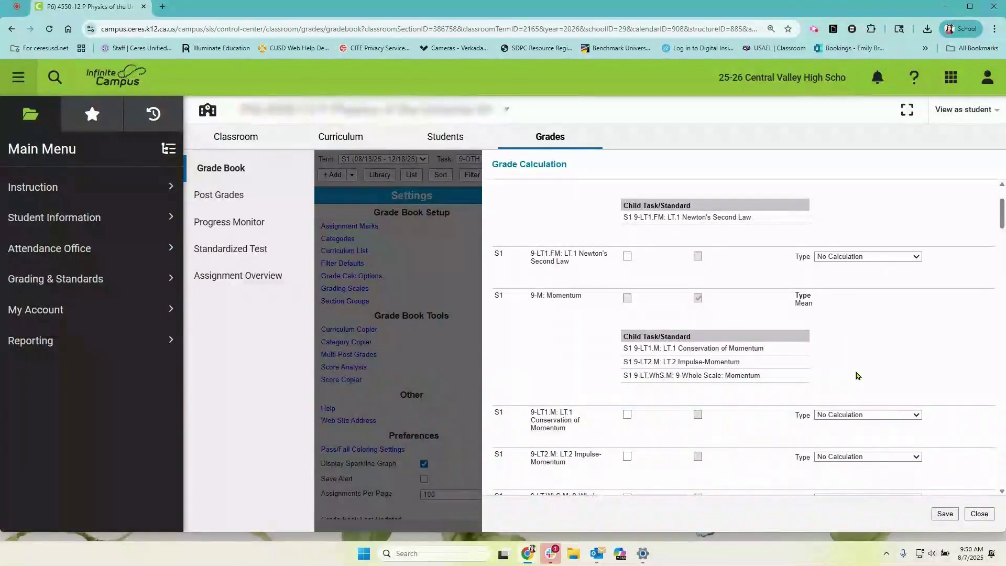
{"action": "scroll", "coordinate": [858, 375], "scroll_direction": "down", "scroll_amount": 1}
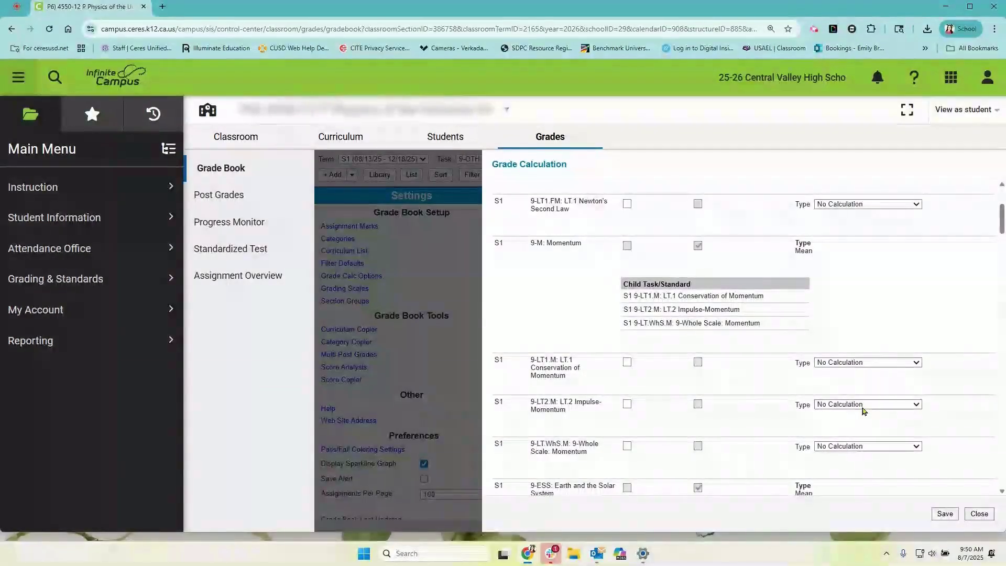
{"action": "left_click", "coordinate": [885, 364]}
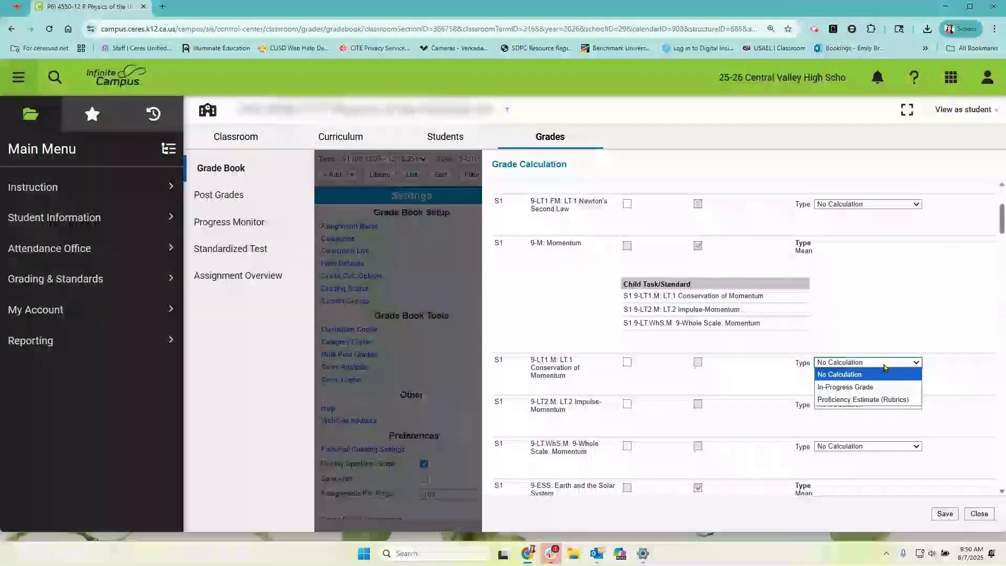
{"action": "left_click", "coordinate": [903, 400]}
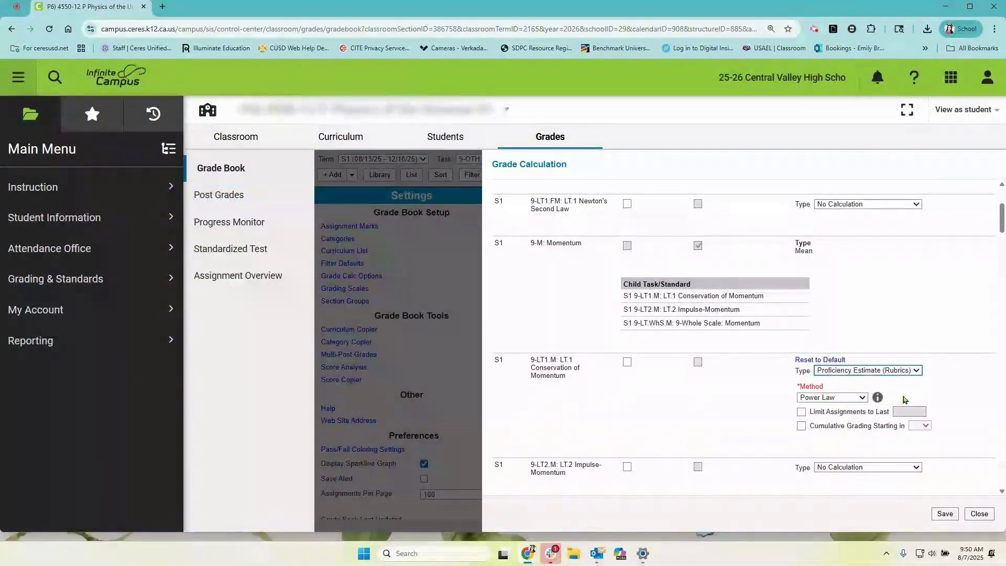
{"action": "left_click", "coordinate": [862, 398]}
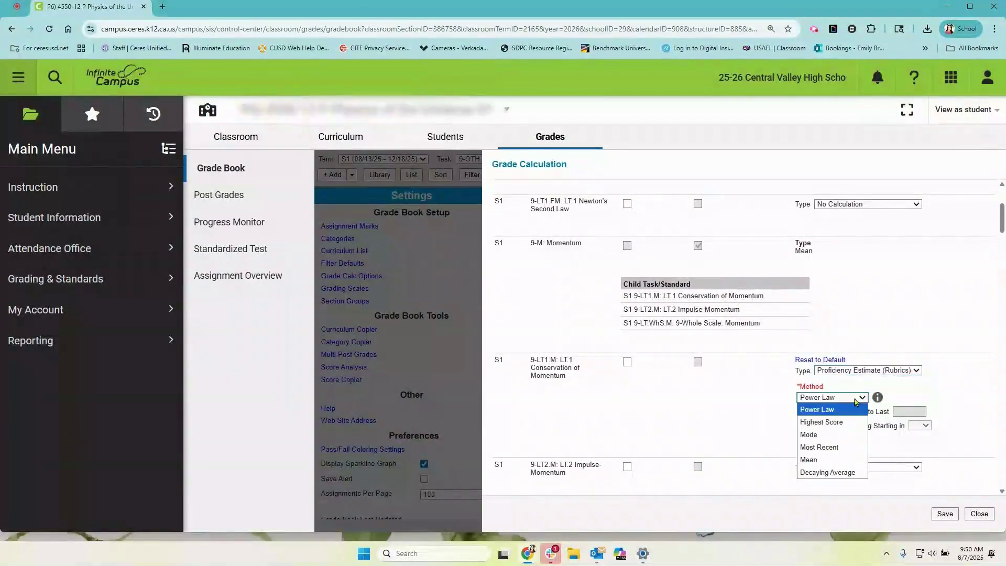
{"action": "left_click", "coordinate": [854, 435]}
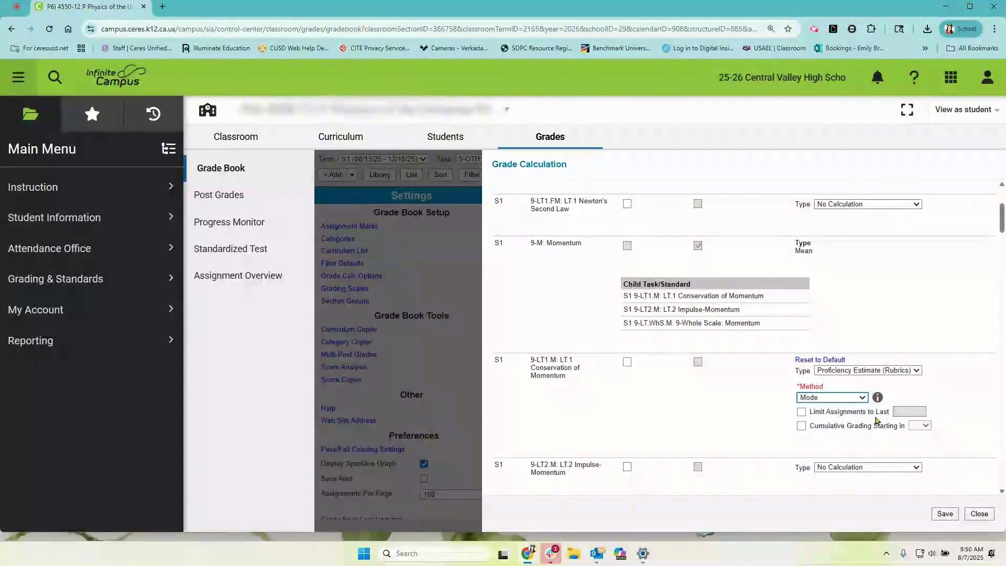
{"action": "left_click", "coordinate": [801, 412]}
{"action": "left_click", "coordinate": [903, 414]}
{"action": "left_click", "coordinate": [905, 434]}
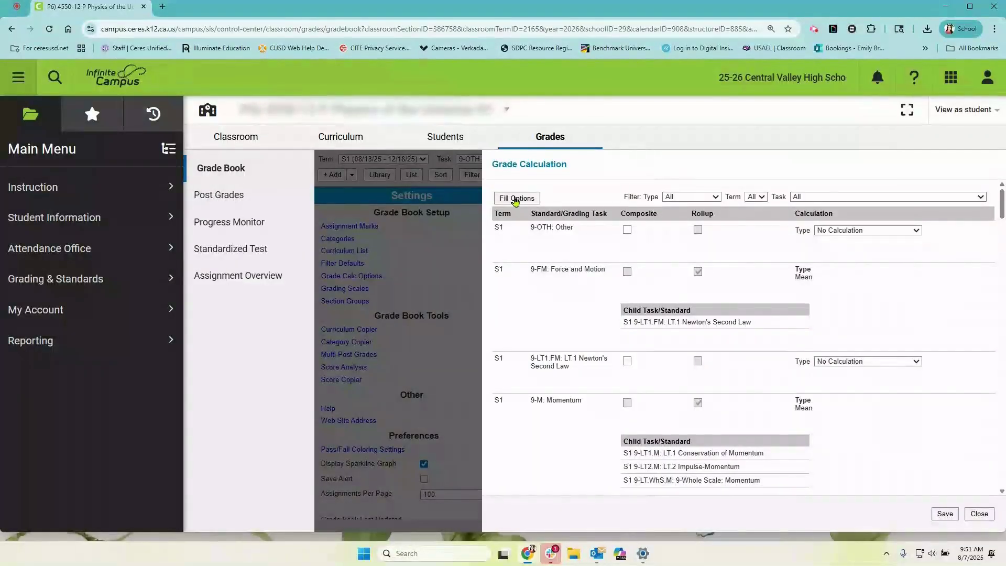
Fill all items of type Standards with the Proficiency Estimate (Rubrics) calculation using the Mode method, and save the grade calculation options
{"action": "left_click", "coordinate": [515, 199]}
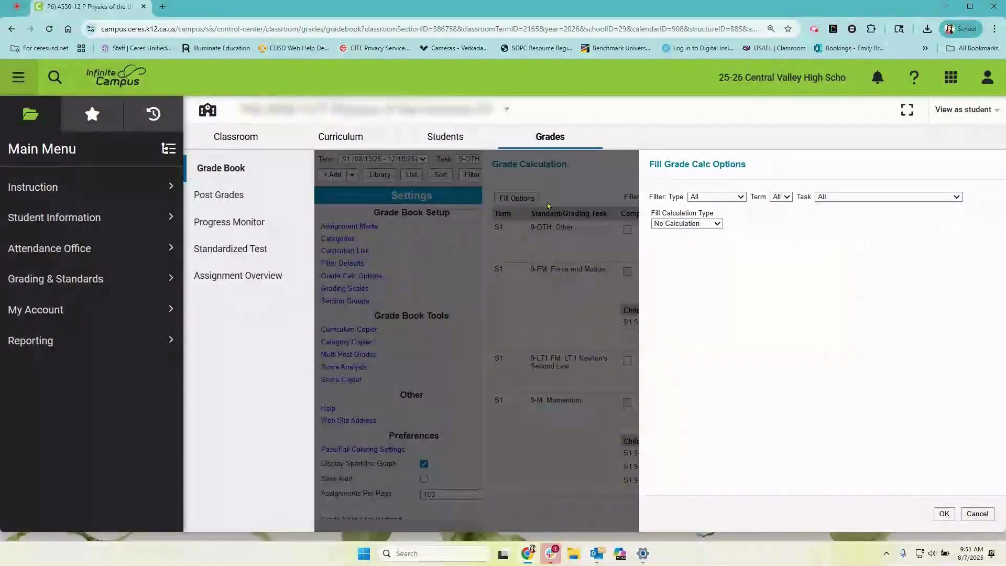
{"action": "left_click", "coordinate": [740, 198]}
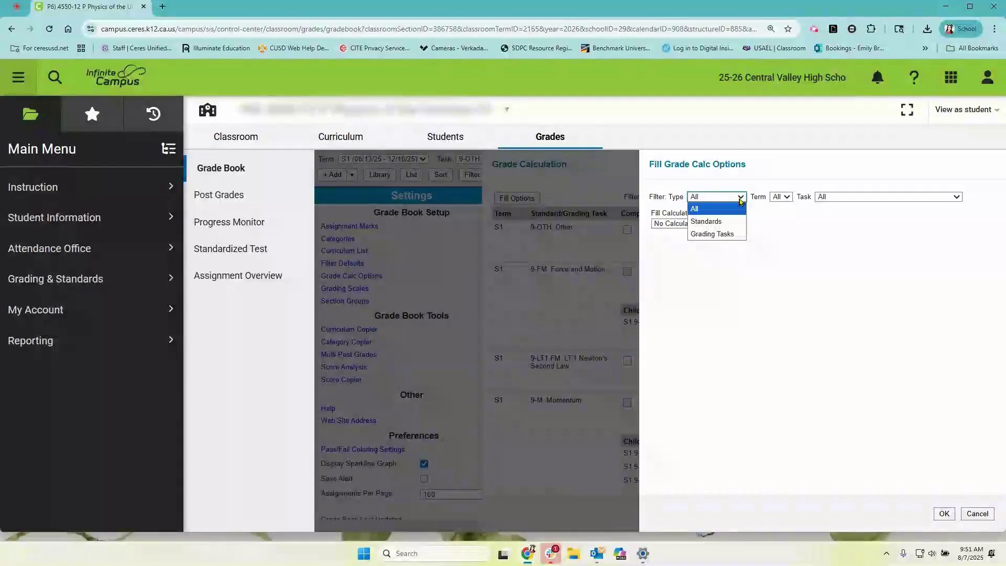
{"action": "left_click", "coordinate": [736, 222]}
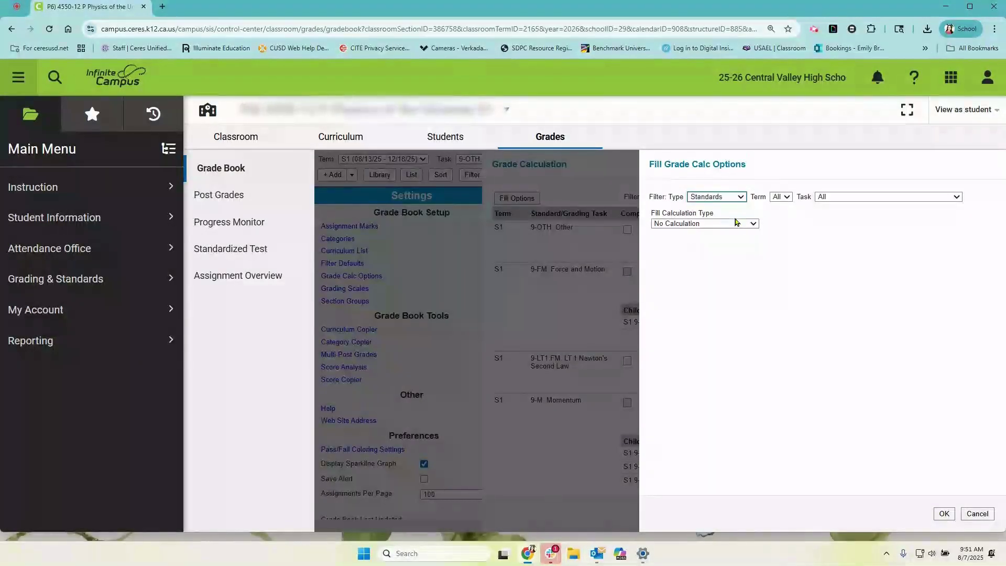
{"action": "left_click", "coordinate": [735, 224]}
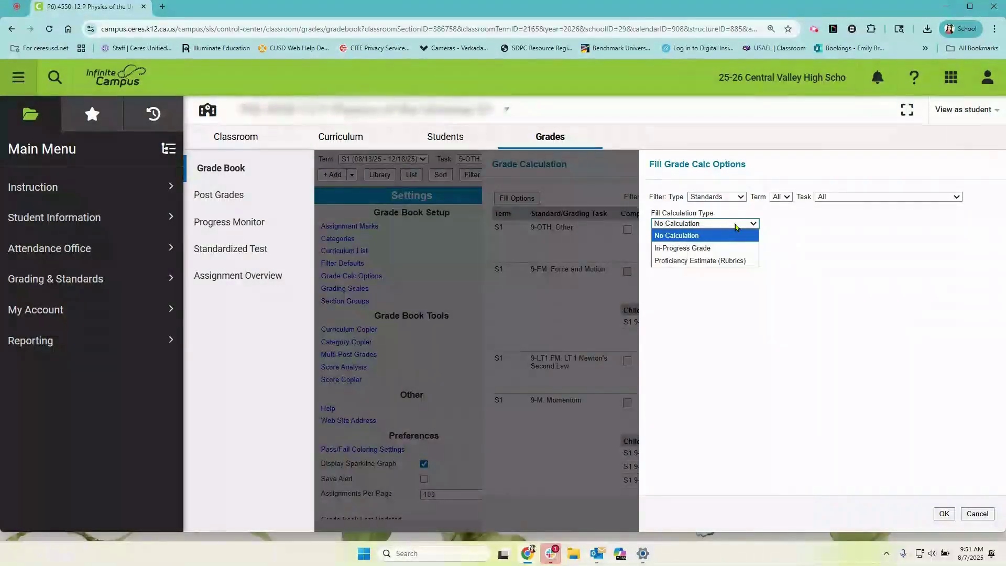
{"action": "left_click", "coordinate": [745, 262]}
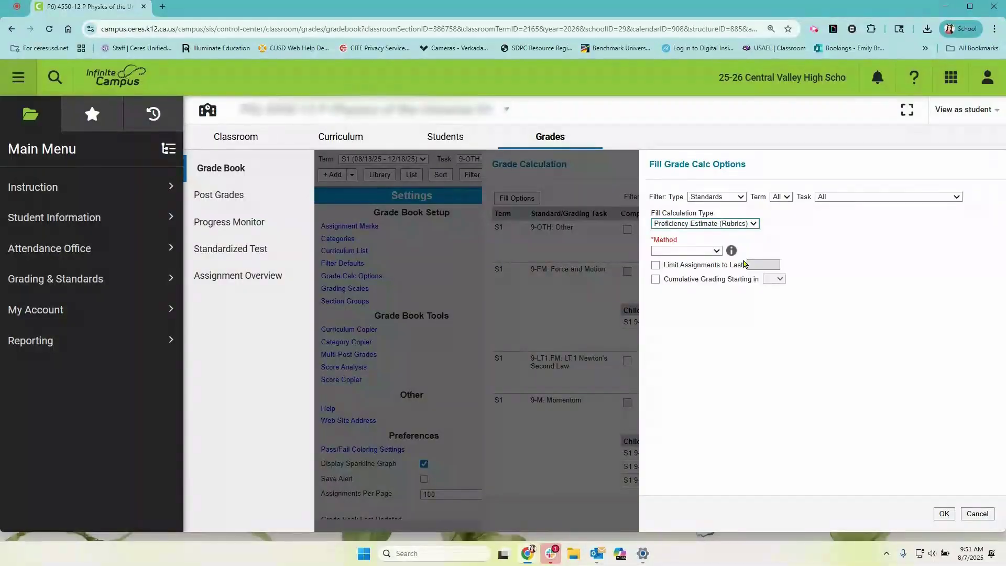
{"action": "left_click", "coordinate": [707, 252]}
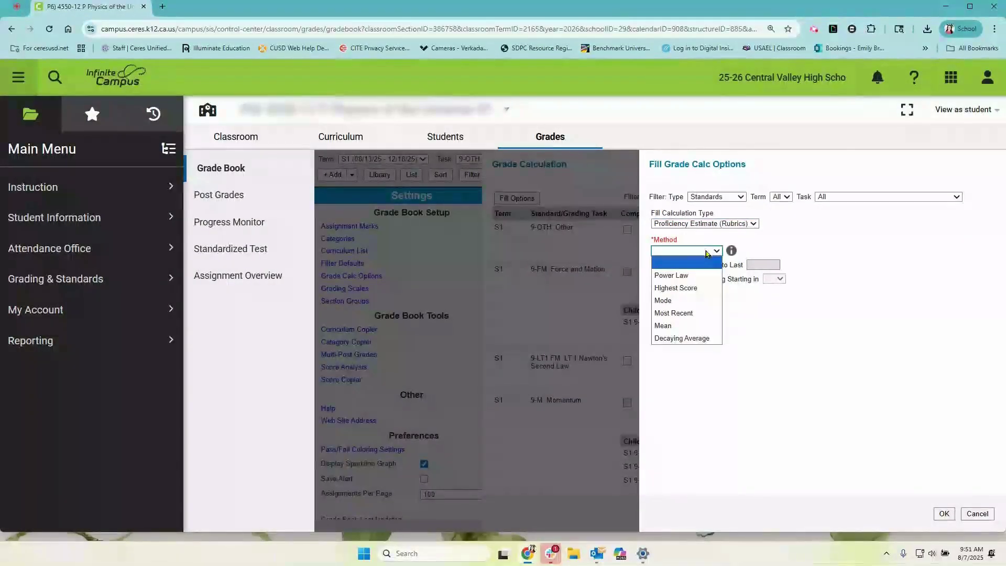
{"action": "left_click", "coordinate": [708, 301]}
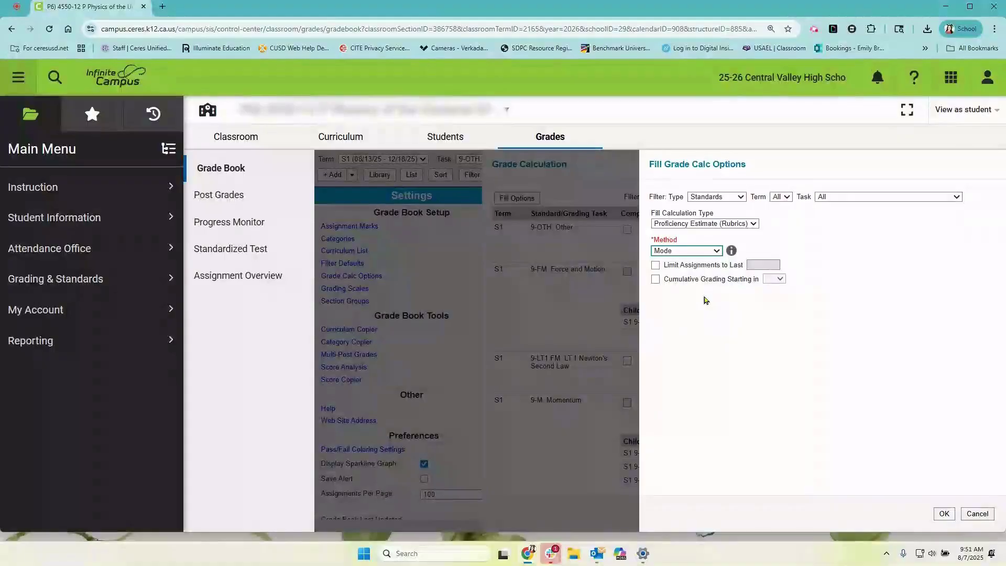
{"action": "left_click", "coordinate": [944, 513]}
{"action": "left_click", "coordinate": [945, 514]}
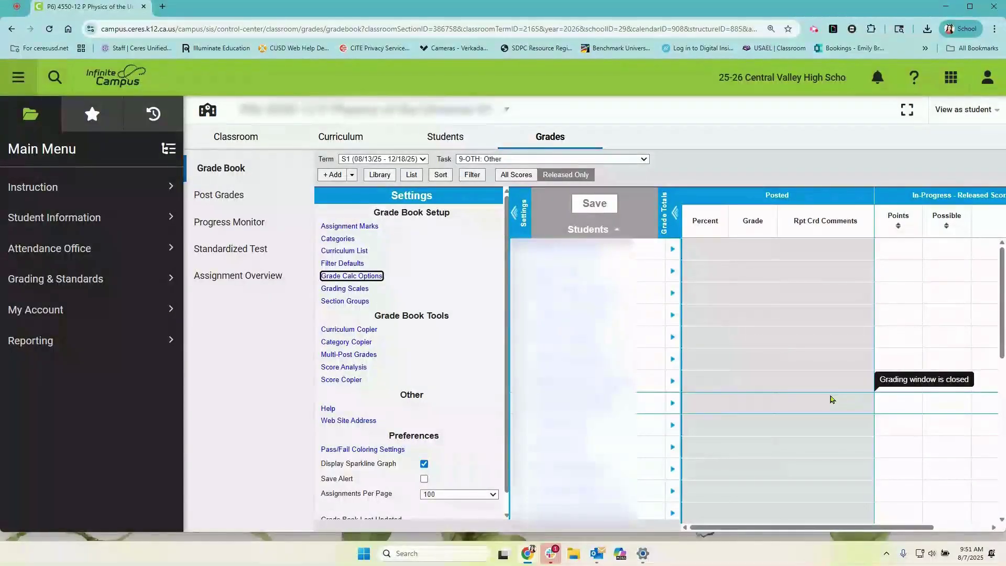
Add a new grade book category named Evidence
{"action": "left_click", "coordinate": [345, 240]}
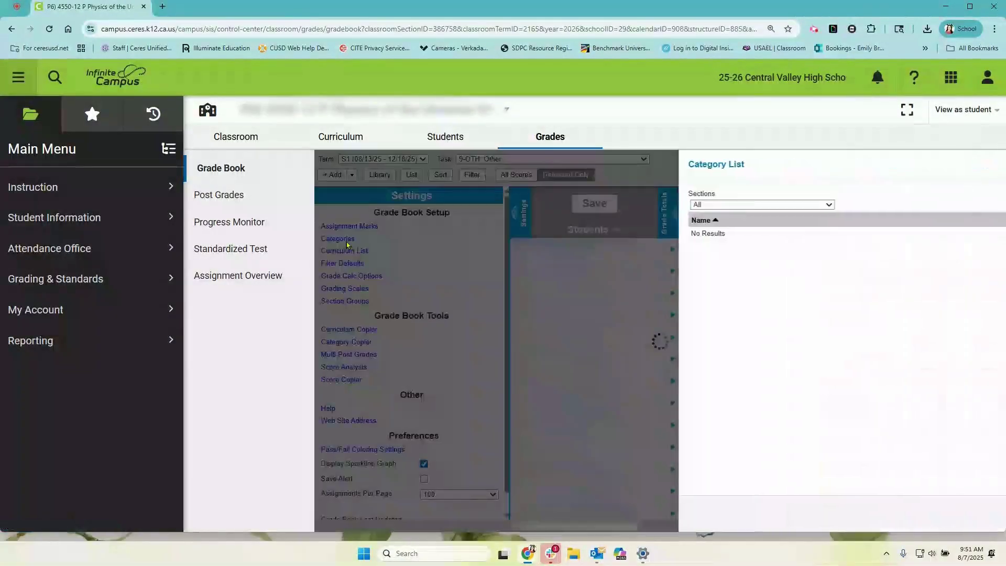
{"action": "left_click", "coordinate": [948, 515]}
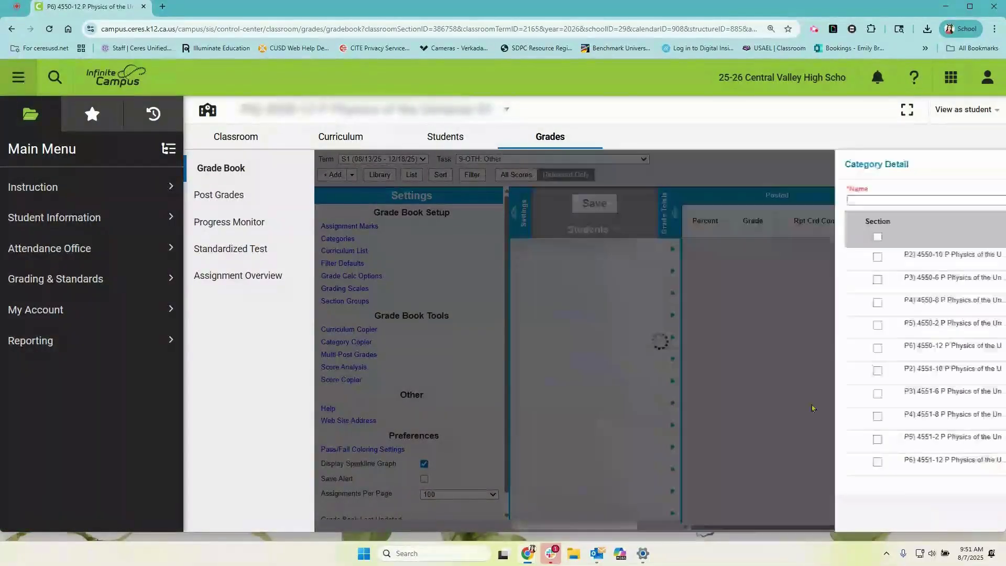
{"action": "left_click", "coordinate": [498, 203]}
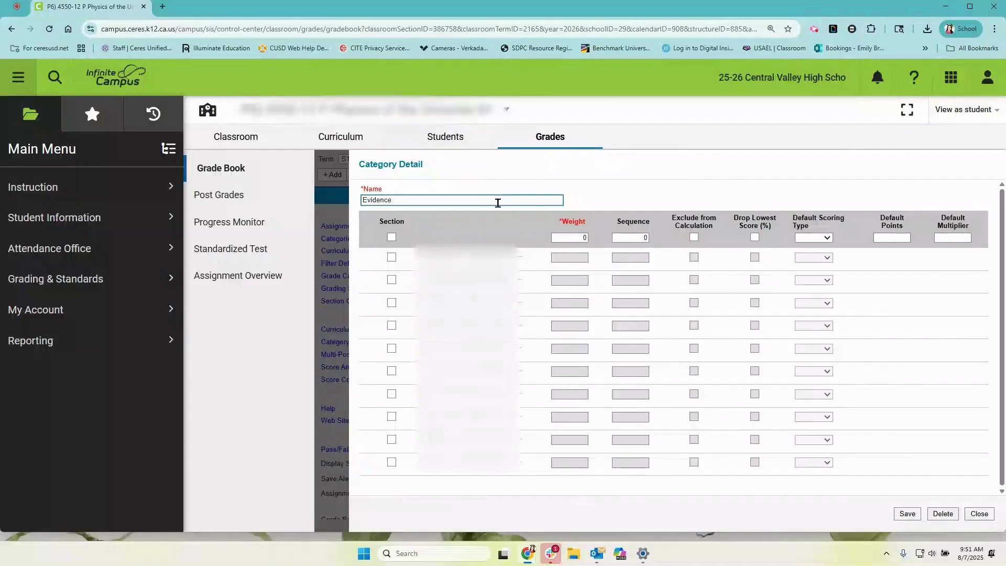
Assign the Evidence category to all sections with Rubrics as the default scoring type, save it and close the category list
{"action": "left_click", "coordinate": [392, 238]}
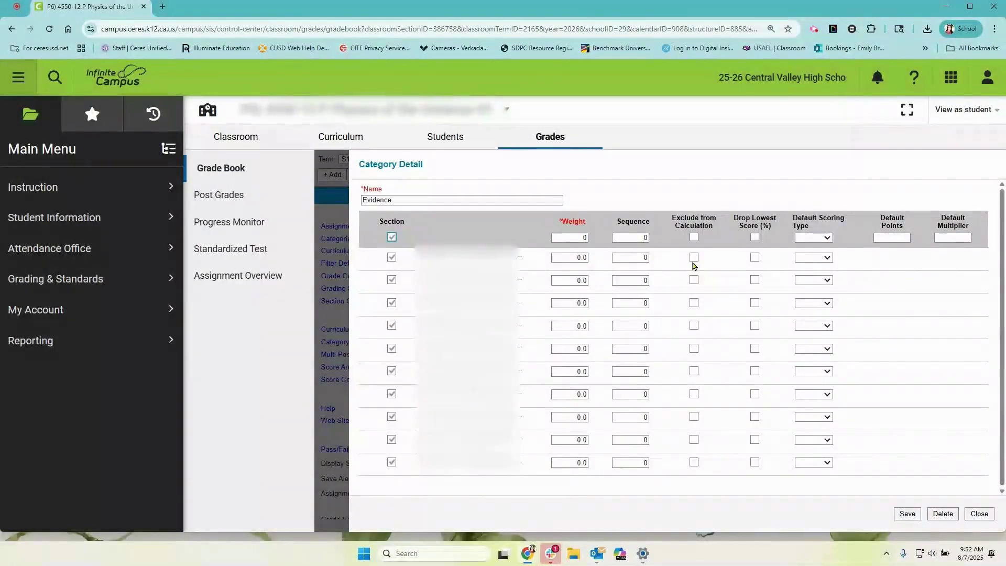
{"action": "left_click", "coordinate": [828, 239]}
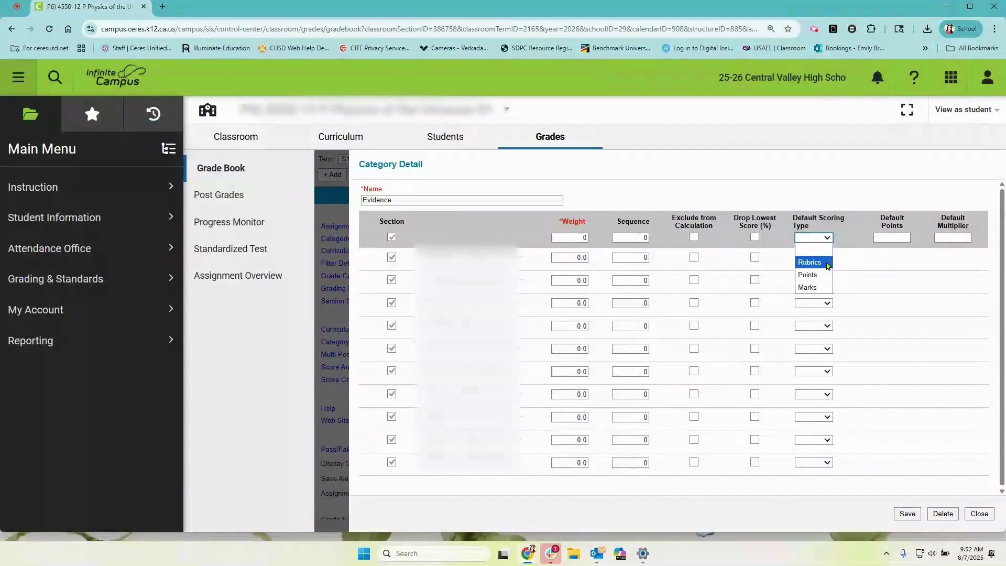
{"action": "left_click", "coordinate": [828, 263]}
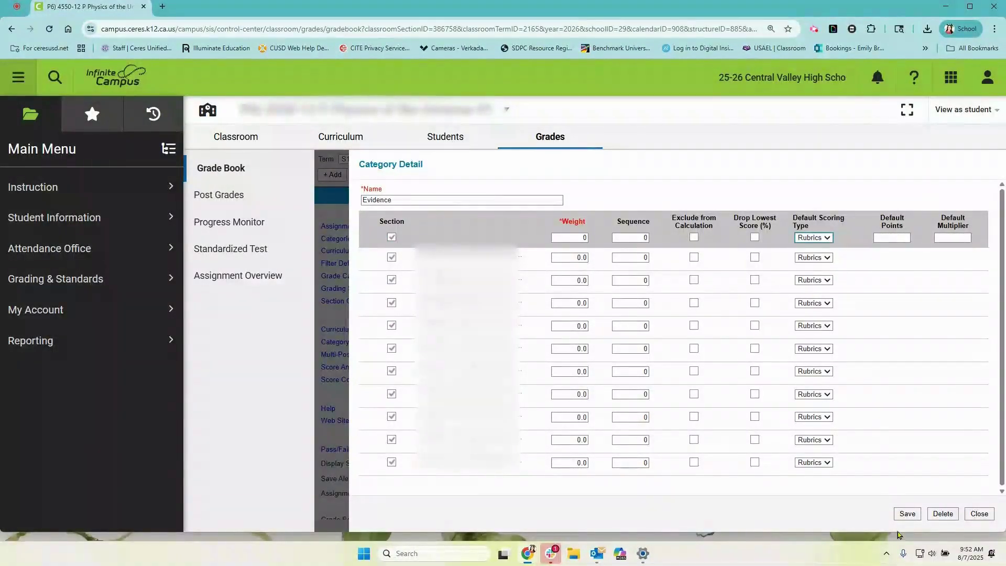
{"action": "left_click", "coordinate": [906, 516]}
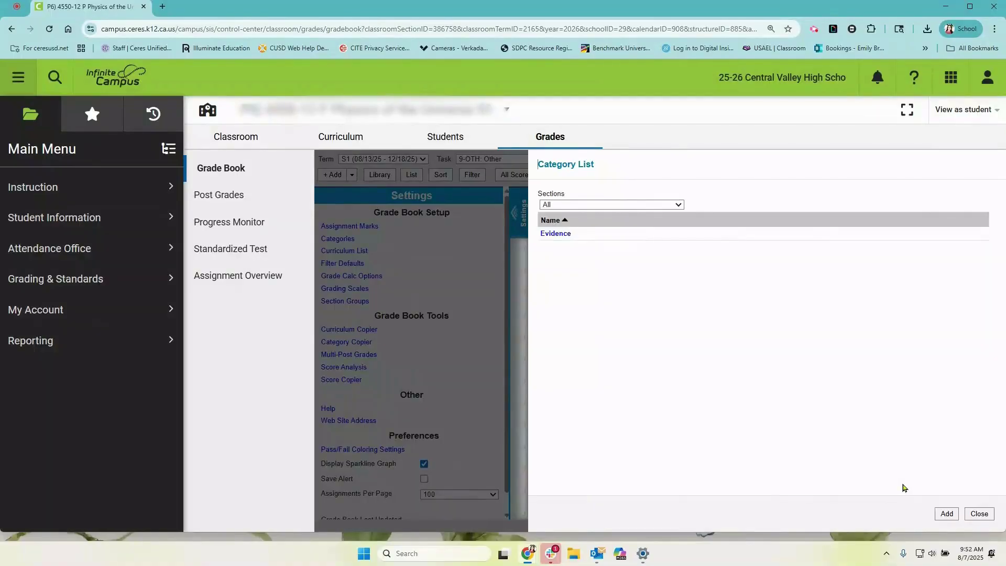
{"action": "left_click", "coordinate": [977, 515]}
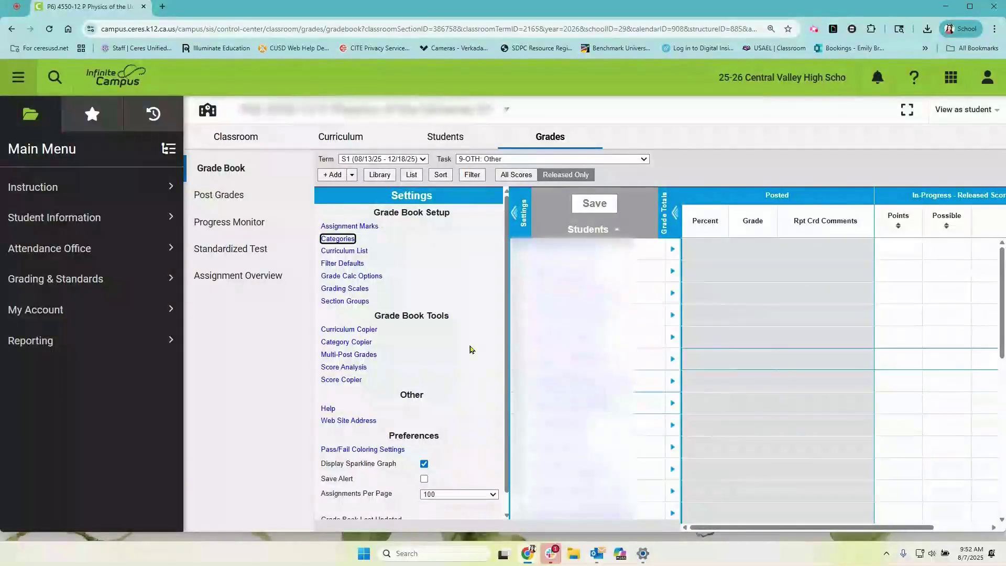
Add an assignment titled DEMO and set its standard to 9-LT1.M: LT.1 Conservation of Momentum
{"action": "left_click", "coordinate": [334, 178]}
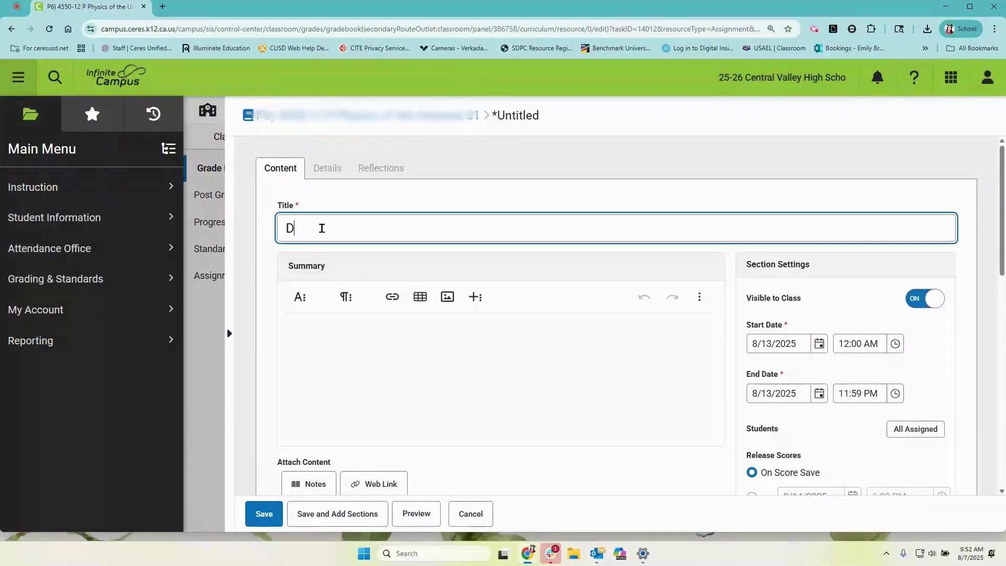
{"action": "left_click", "coordinate": [383, 370]}
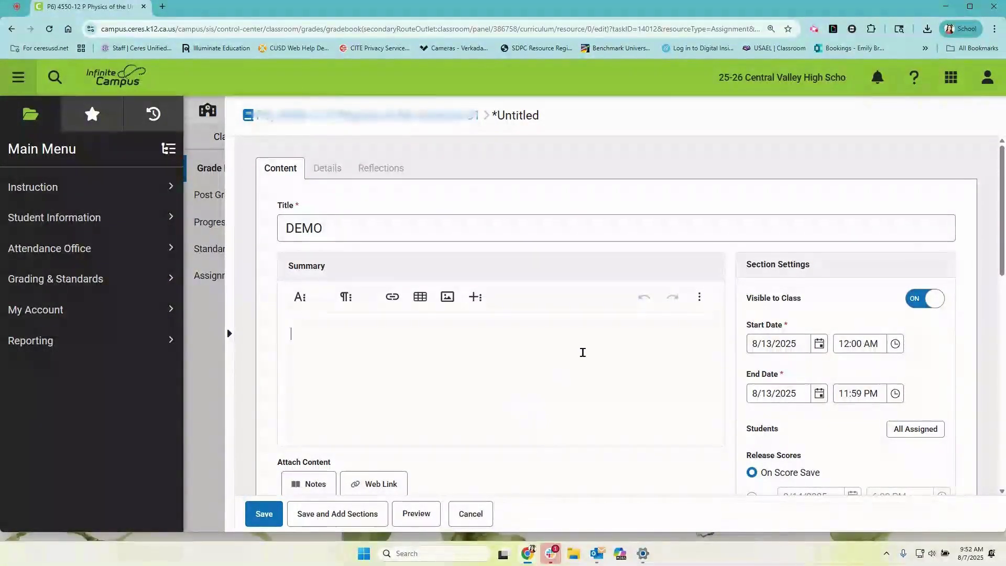
{"action": "scroll", "coordinate": [587, 356], "scroll_direction": "down", "scroll_amount": 2}
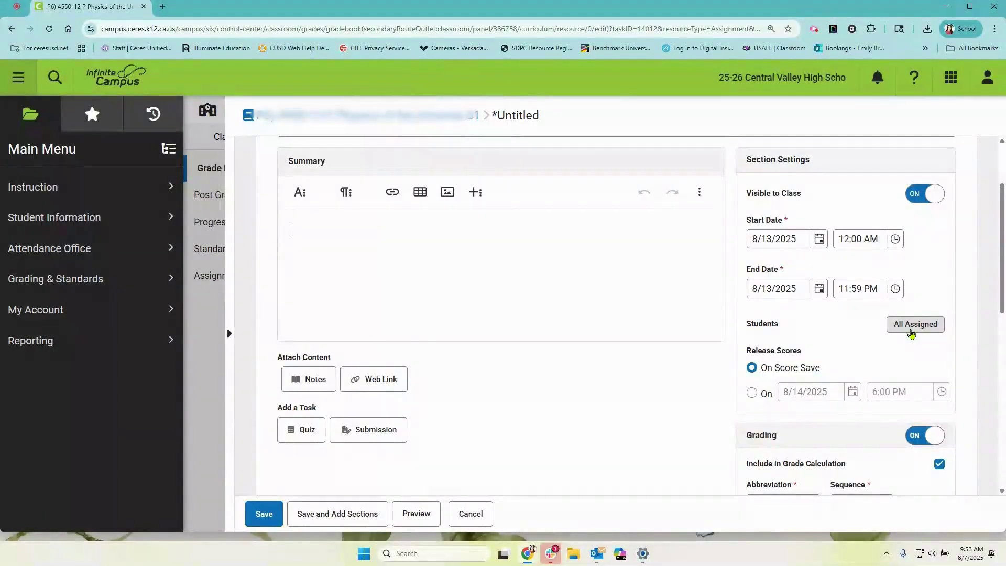
{"action": "scroll", "coordinate": [912, 333], "scroll_direction": "down", "scroll_amount": 1}
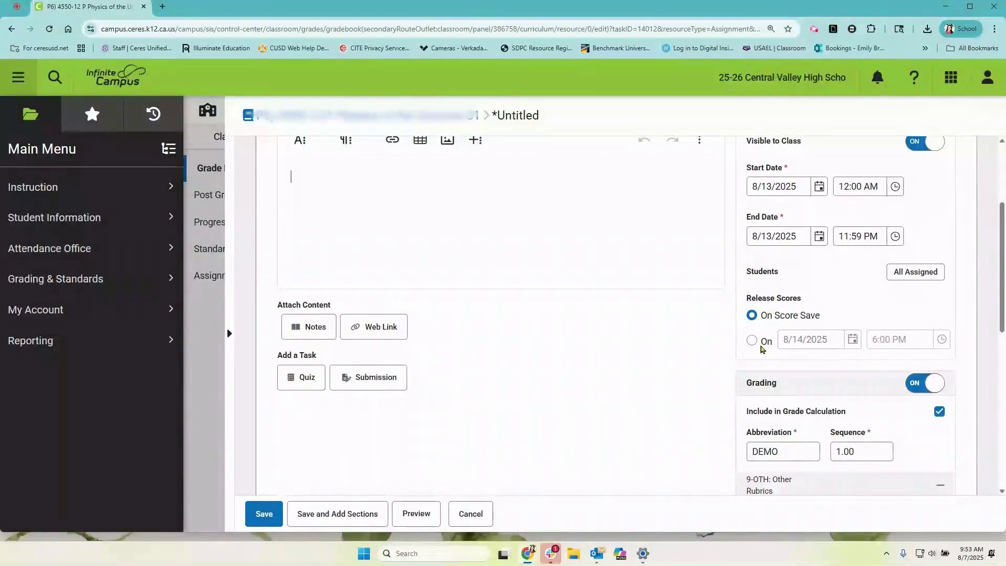
{"action": "scroll", "coordinate": [759, 347], "scroll_direction": "down", "scroll_amount": 3}
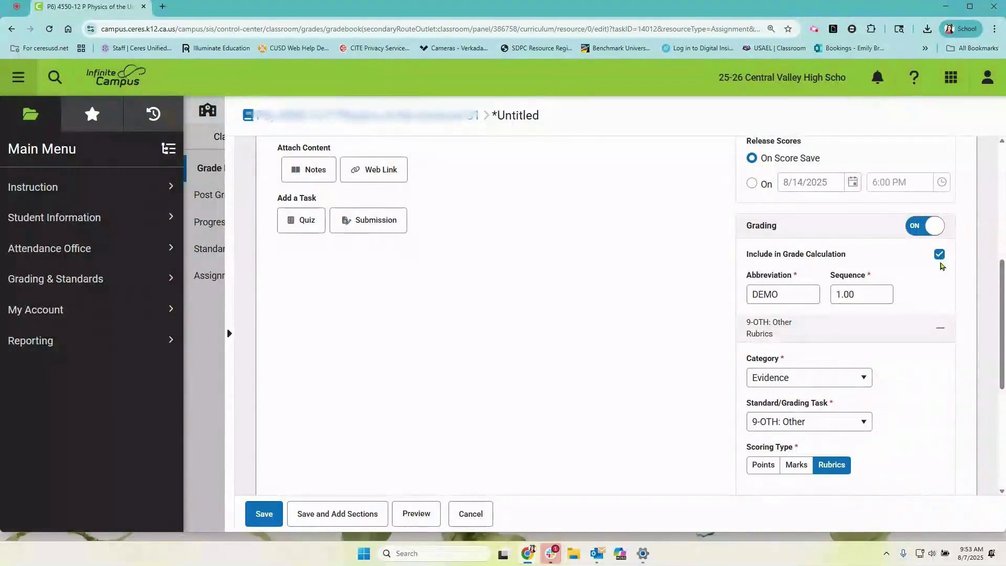
{"action": "scroll", "coordinate": [917, 320], "scroll_direction": "down", "scroll_amount": 2}
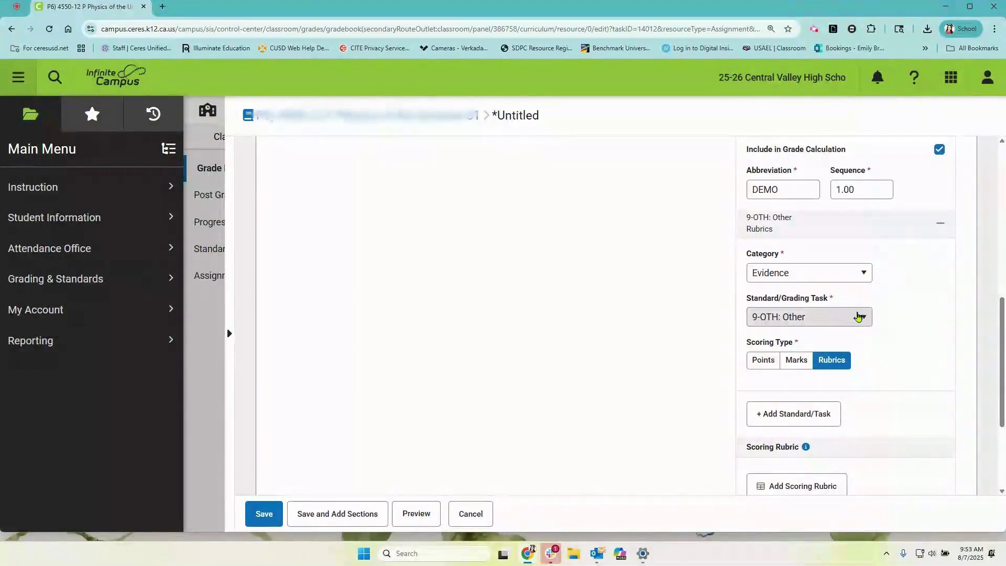
{"action": "left_click", "coordinate": [858, 317]}
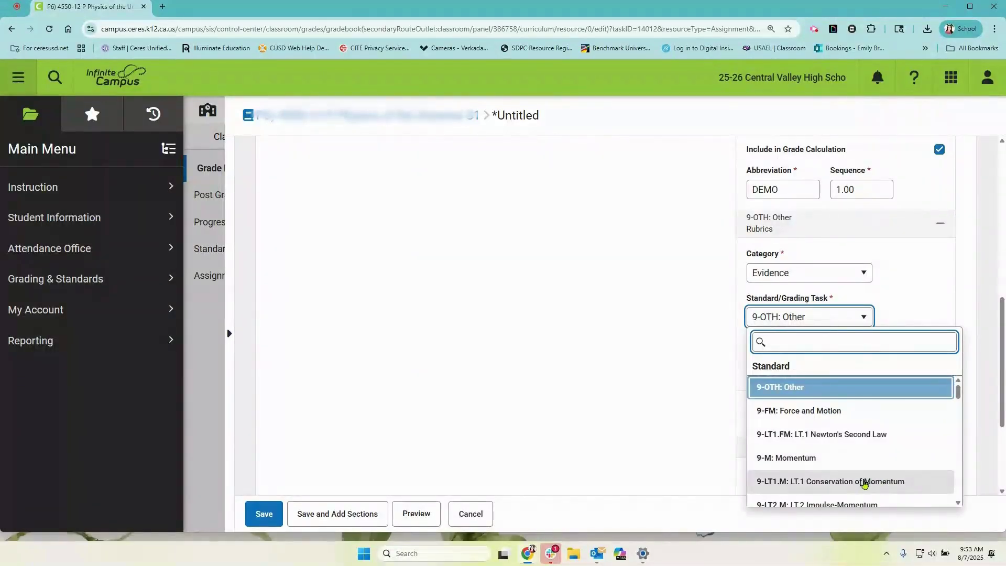
{"action": "left_click", "coordinate": [863, 482]}
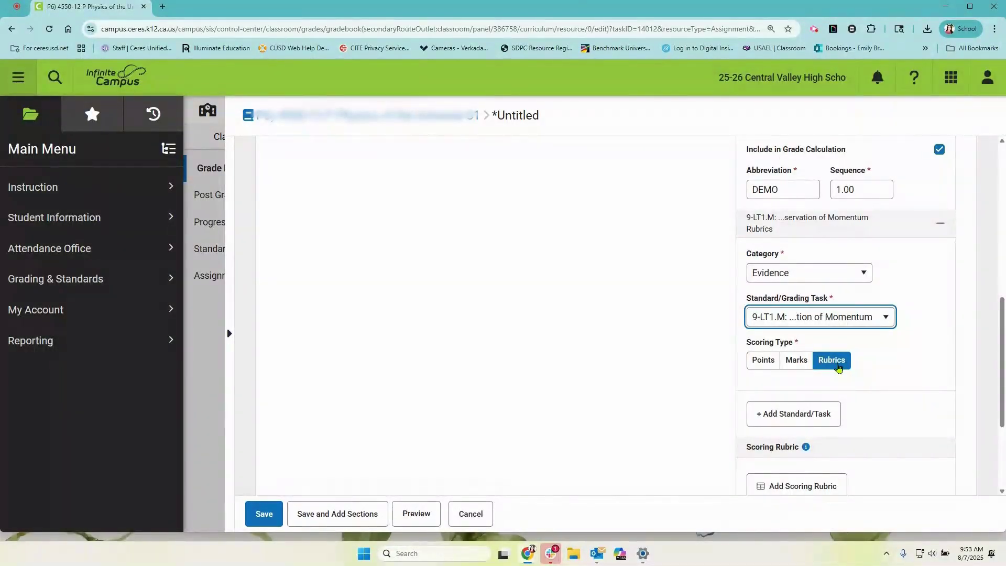
Save the DEMO assignment and open it for scoring
{"action": "left_click", "coordinate": [264, 514]}
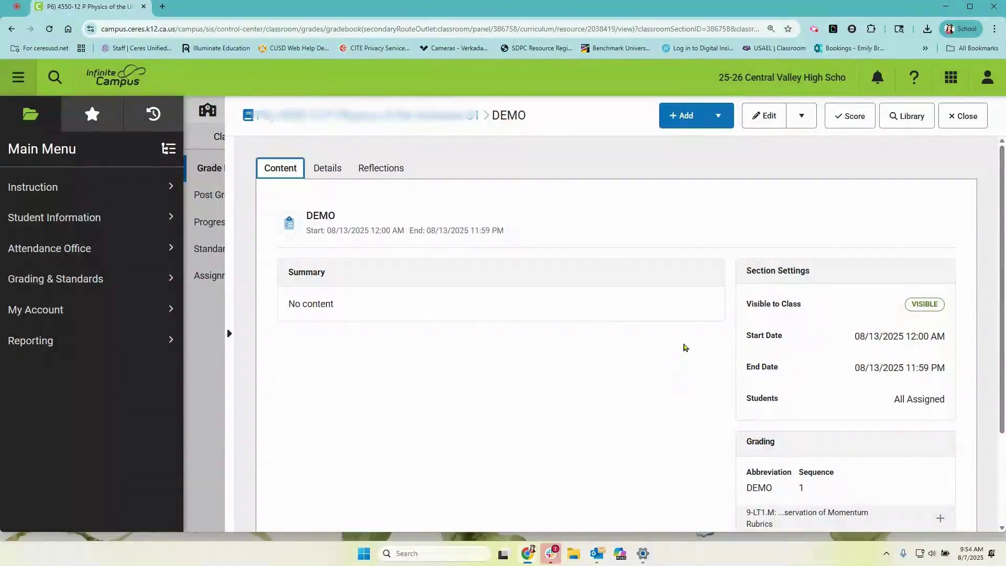
{"action": "left_click", "coordinate": [834, 121]}
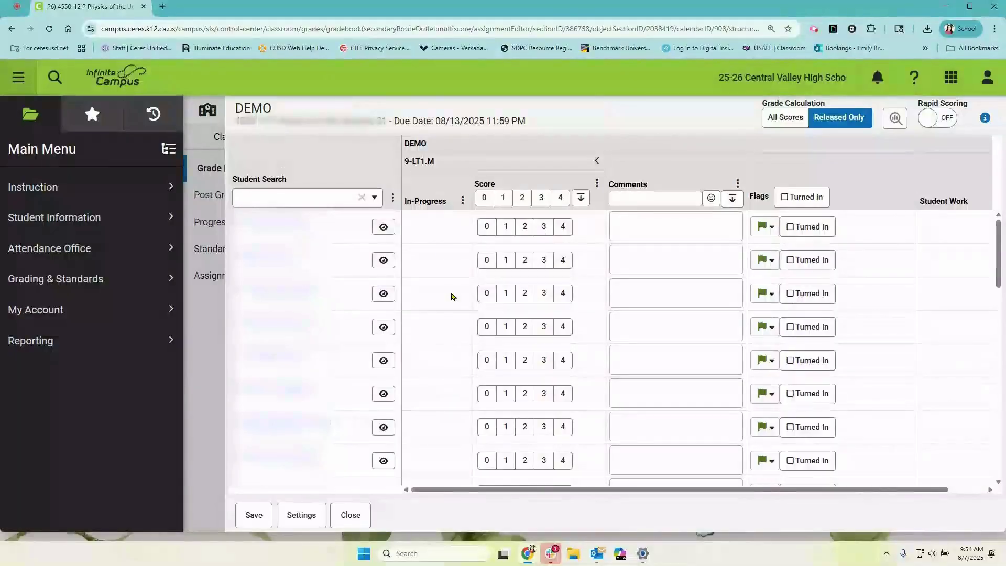
Fill the DEMO score with 3 for all students, save the scores and close the assignment
{"action": "left_click", "coordinate": [543, 198]}
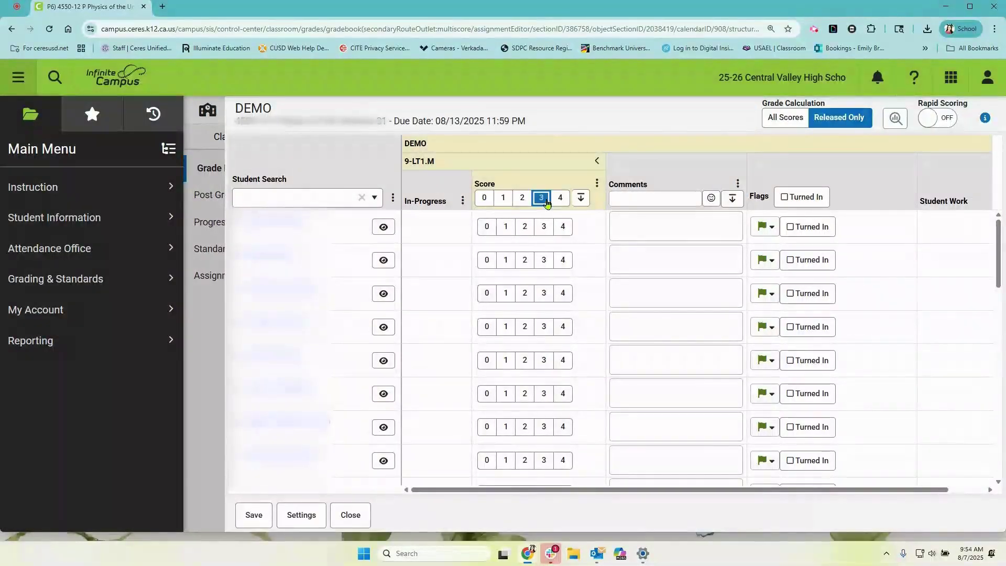
{"action": "left_click", "coordinate": [581, 198]}
{"action": "left_click", "coordinate": [629, 228]}
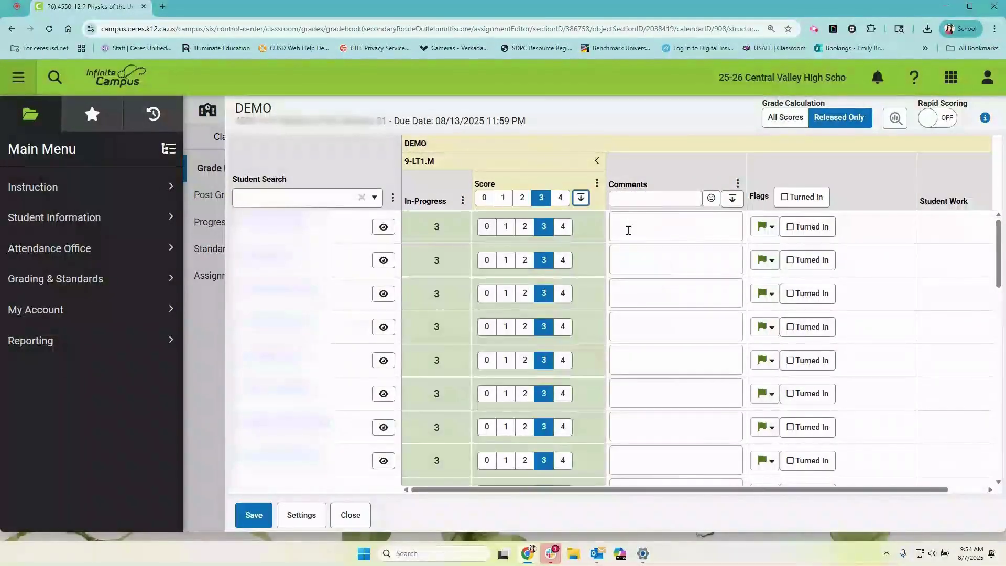
{"action": "left_click", "coordinate": [253, 519]}
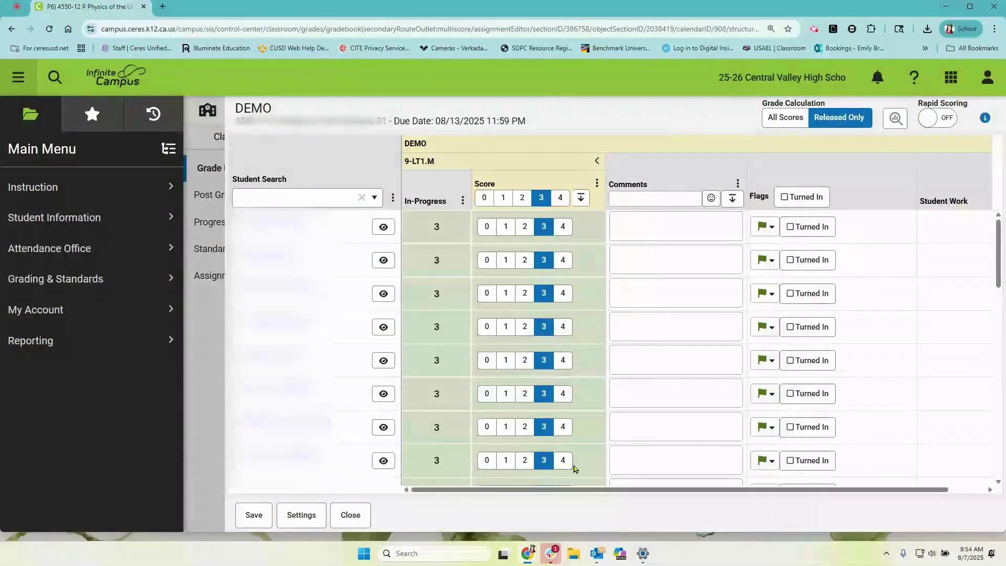
{"action": "left_click", "coordinate": [357, 512]}
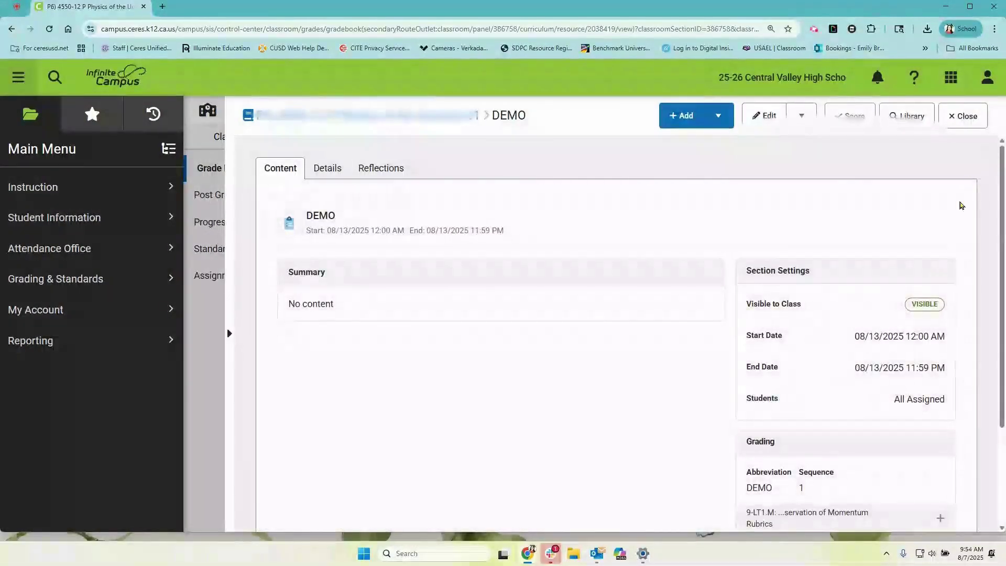
{"action": "left_click", "coordinate": [968, 119]}
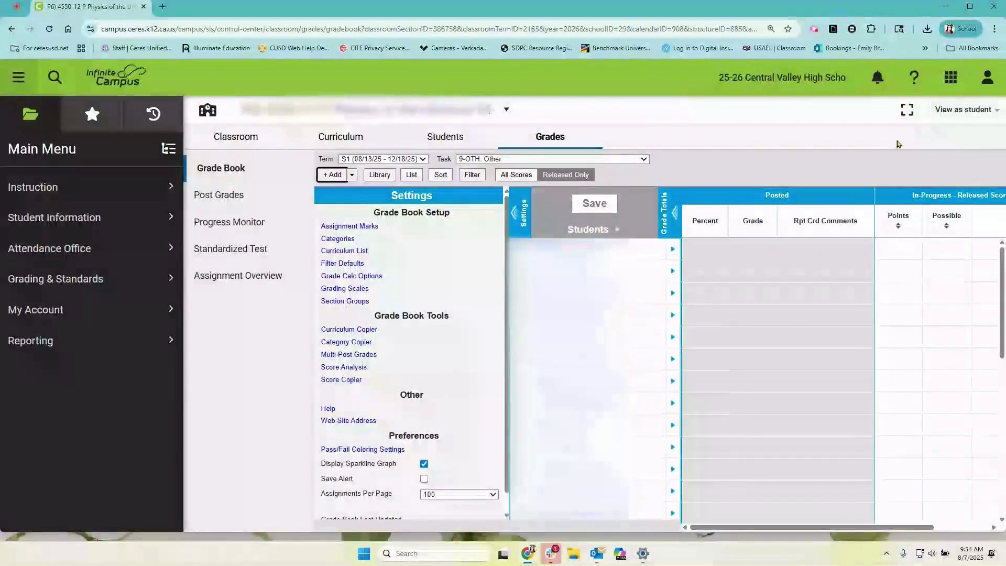
In the 9-LT1.M: LT.1 Conservation of Momentum grade book, change the first student's DEMO score to 2 and save it
{"action": "left_click", "coordinate": [640, 160]}
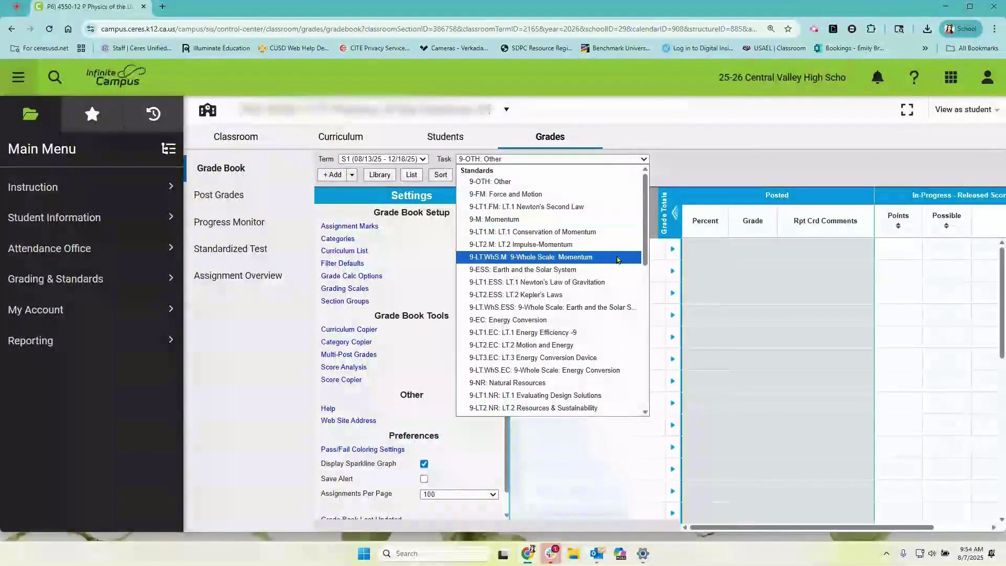
{"action": "left_click", "coordinate": [602, 232]}
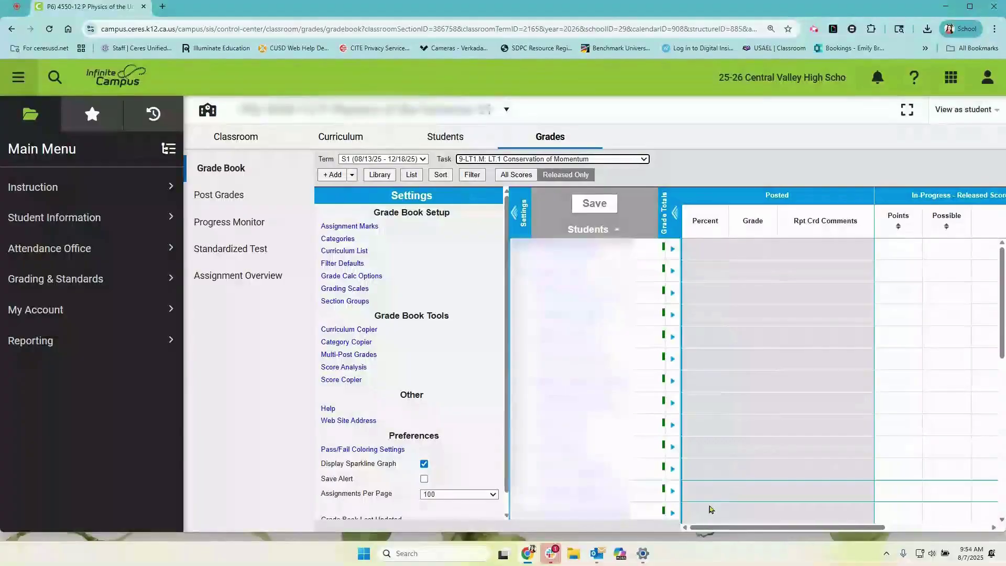
{"action": "left_click_drag", "start_coordinate": [713, 528], "coordinate": [816, 528]}
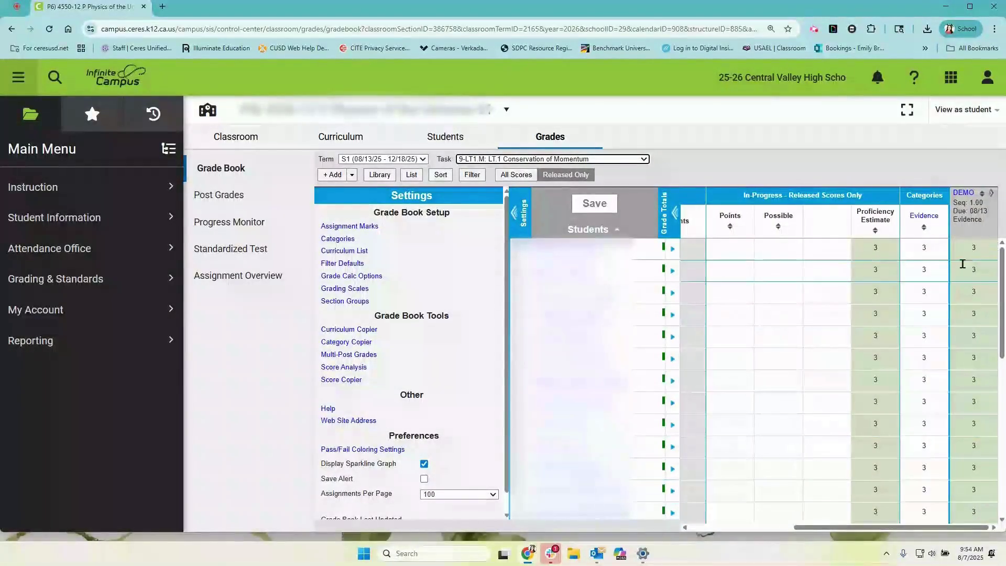
{"action": "left_click", "coordinate": [976, 246]}
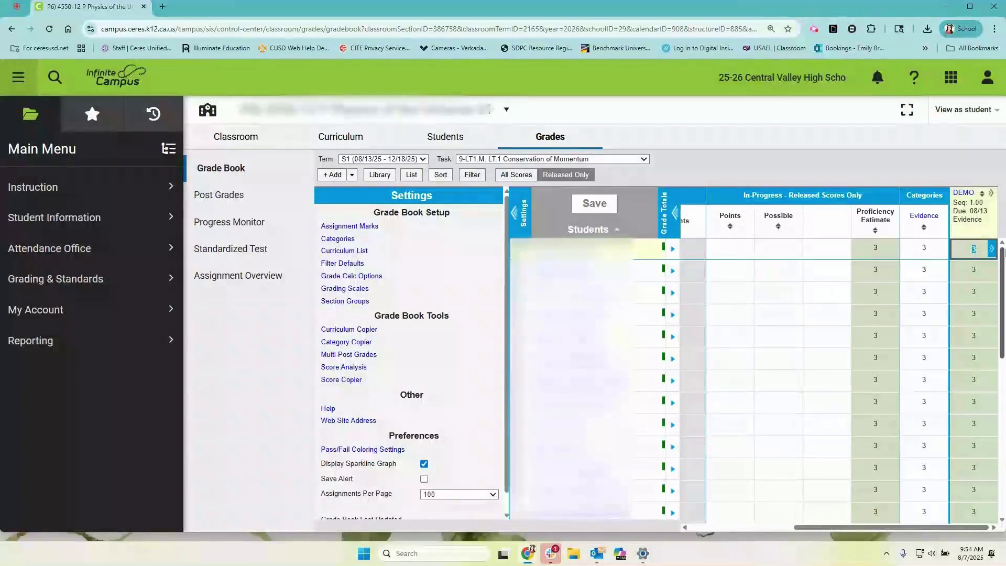
{"action": "key", "text": "Return"}
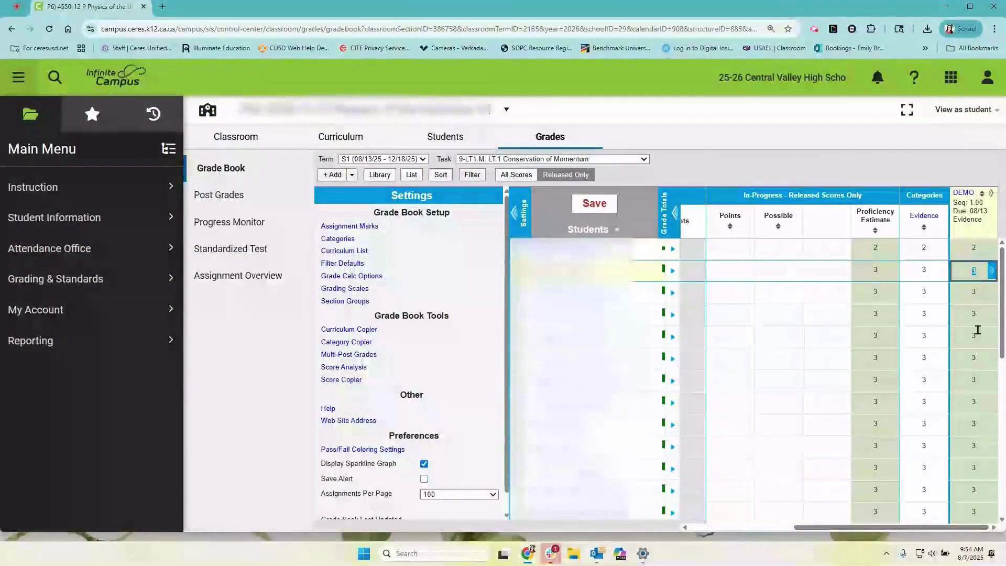
{"action": "left_click", "coordinate": [595, 204]}
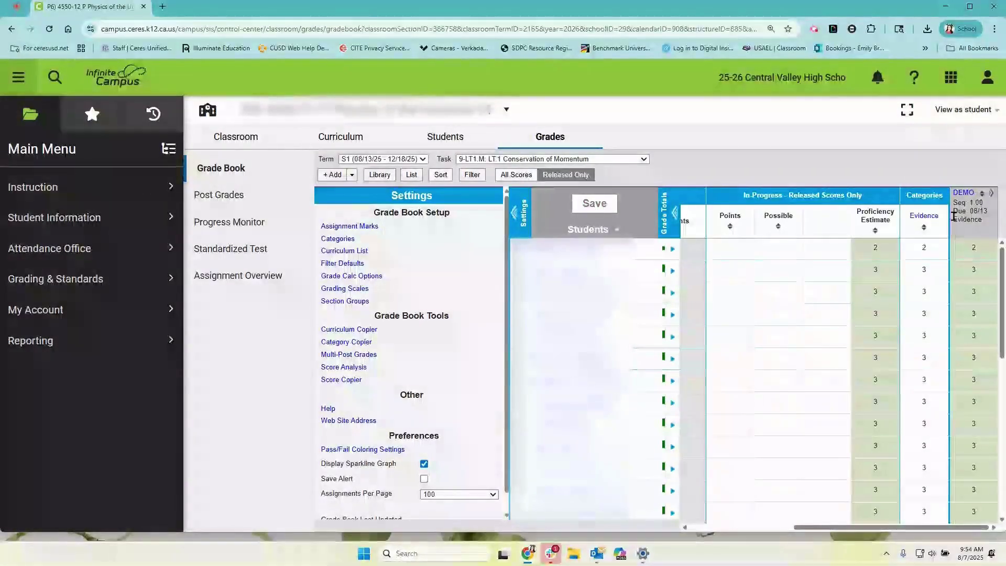
Show the 9-M: Momentum standard in the grade book to examine its in-progress and rollup grades
{"action": "mouse_move", "coordinate": [962, 202]}
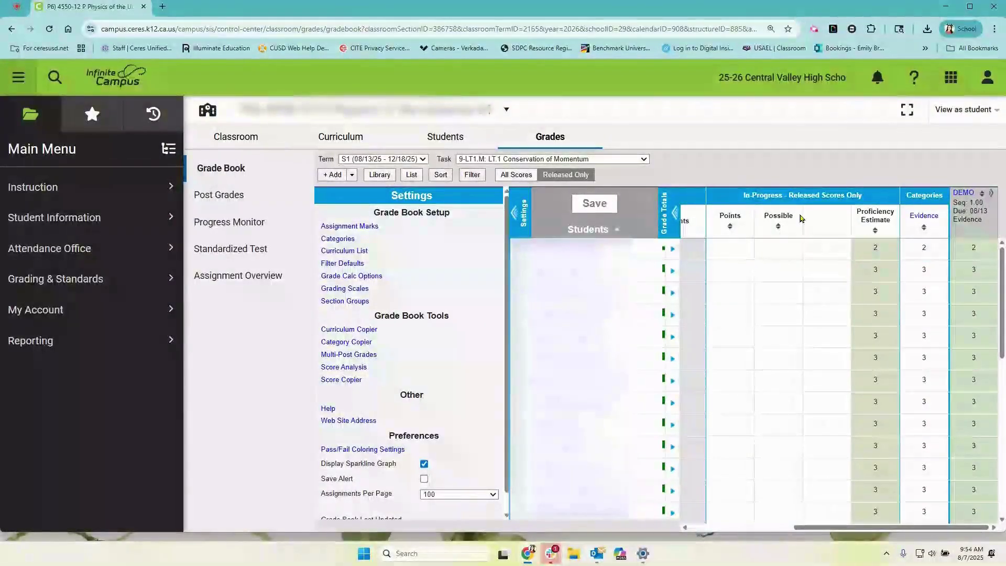
{"action": "left_click", "coordinate": [631, 158]}
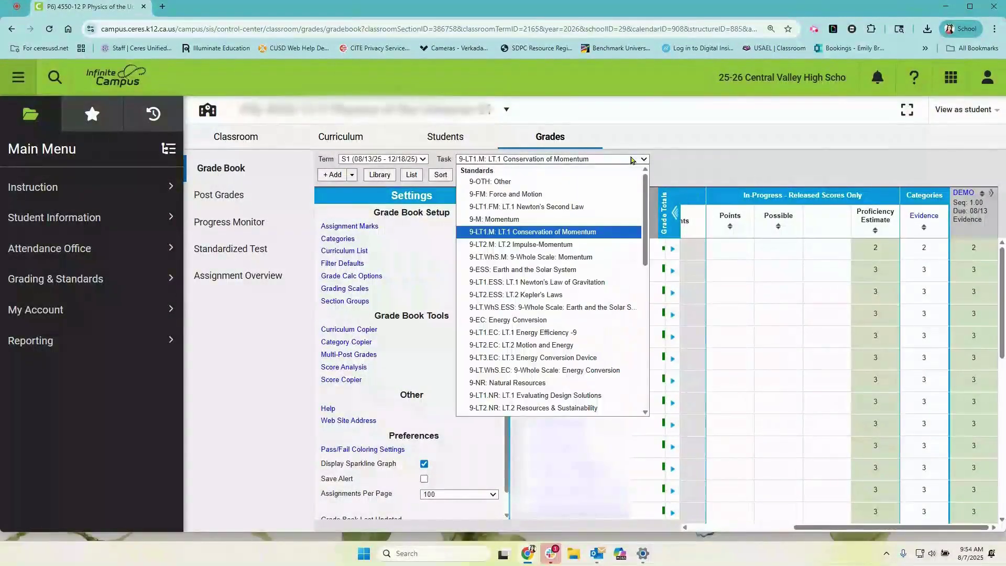
{"action": "left_click", "coordinate": [623, 220]}
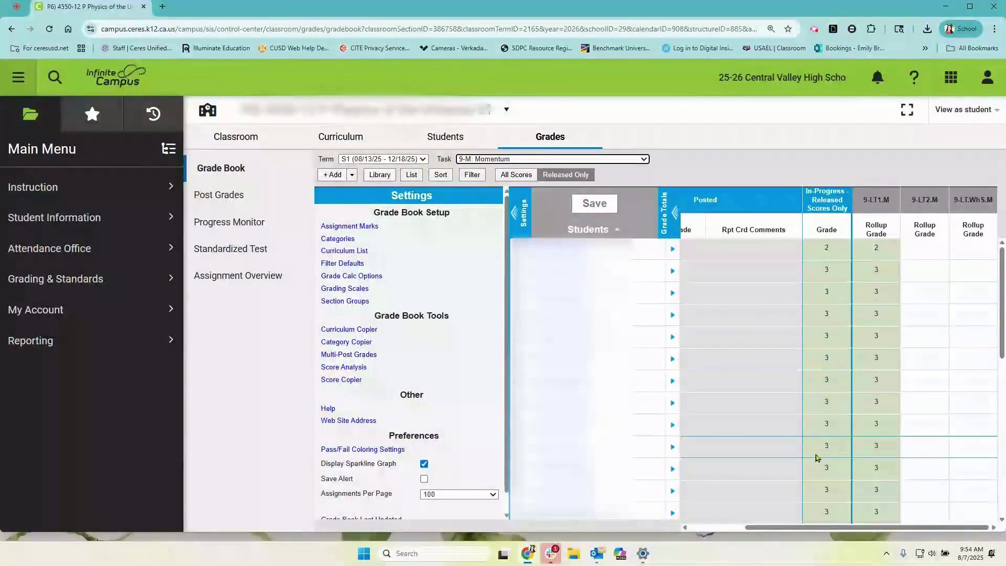
Show the Proficiency Based Grading task and examine its in-progress percent, letter grade and standards rollup columns
{"action": "left_click", "coordinate": [629, 160]}
{"action": "scroll", "coordinate": [581, 340], "scroll_direction": "down", "scroll_amount": 5}
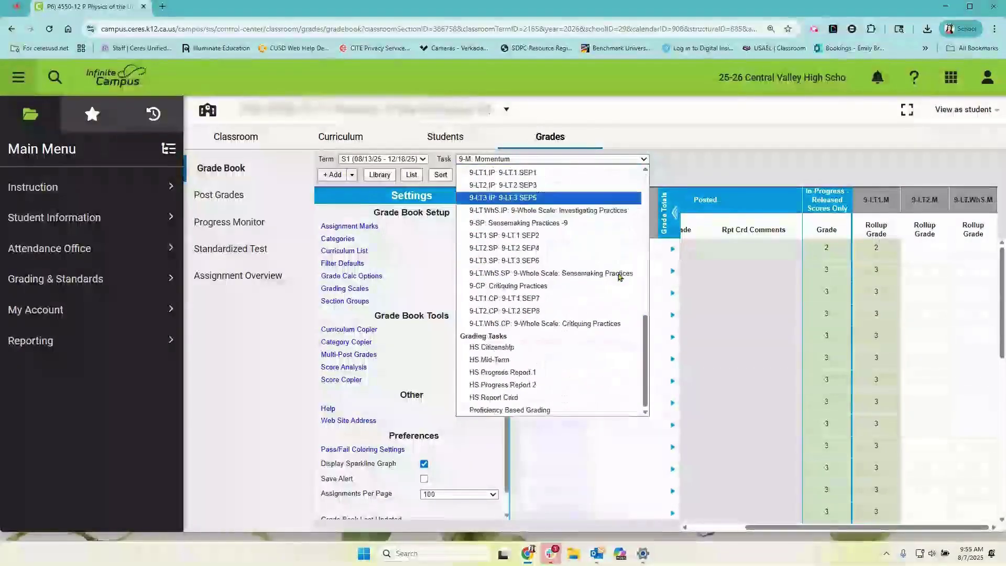
{"action": "left_click", "coordinate": [584, 410]}
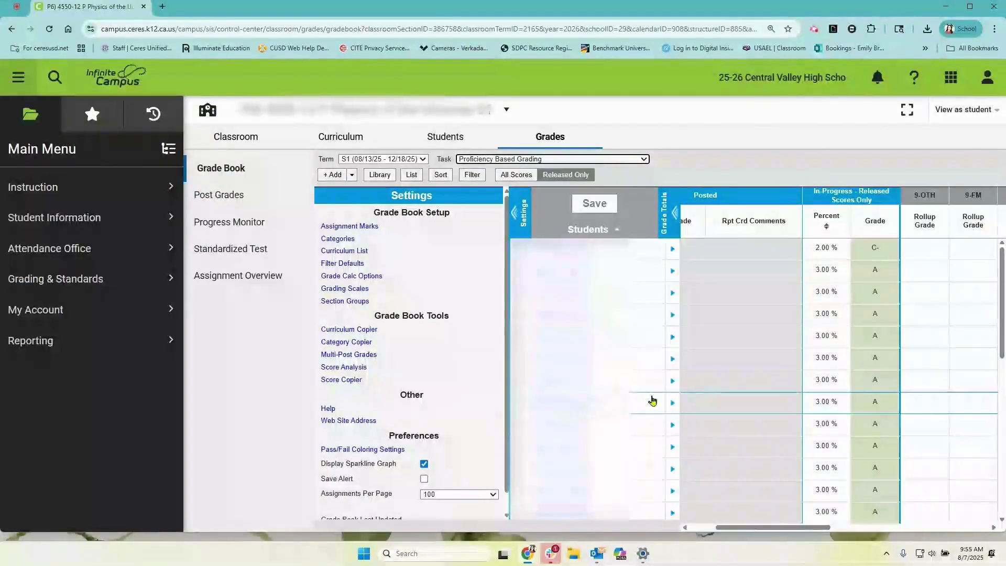
{"action": "left_click_drag", "start_coordinate": [796, 528], "coordinate": [840, 526]}
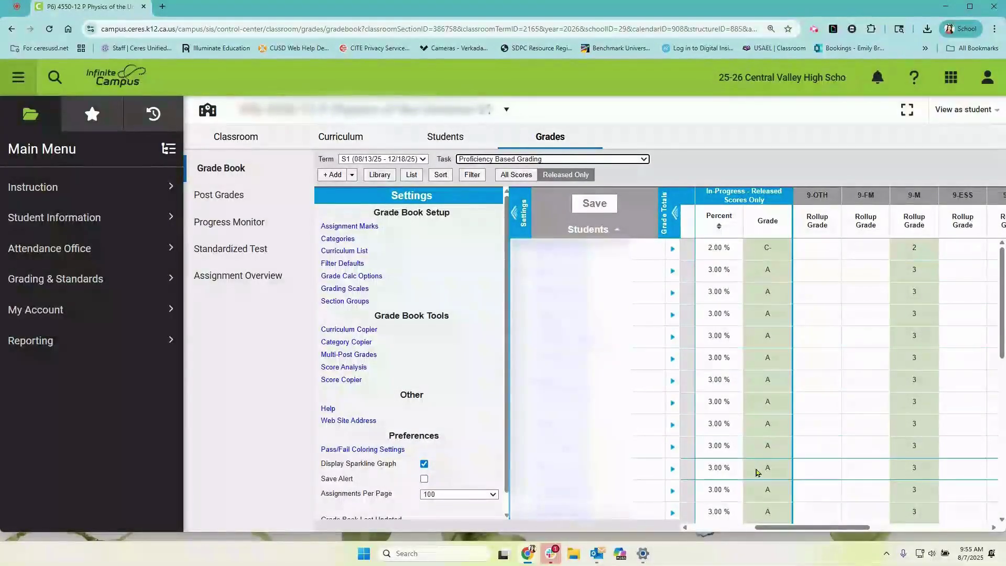
{"action": "left_click_drag", "start_coordinate": [794, 529], "coordinate": [737, 521]}
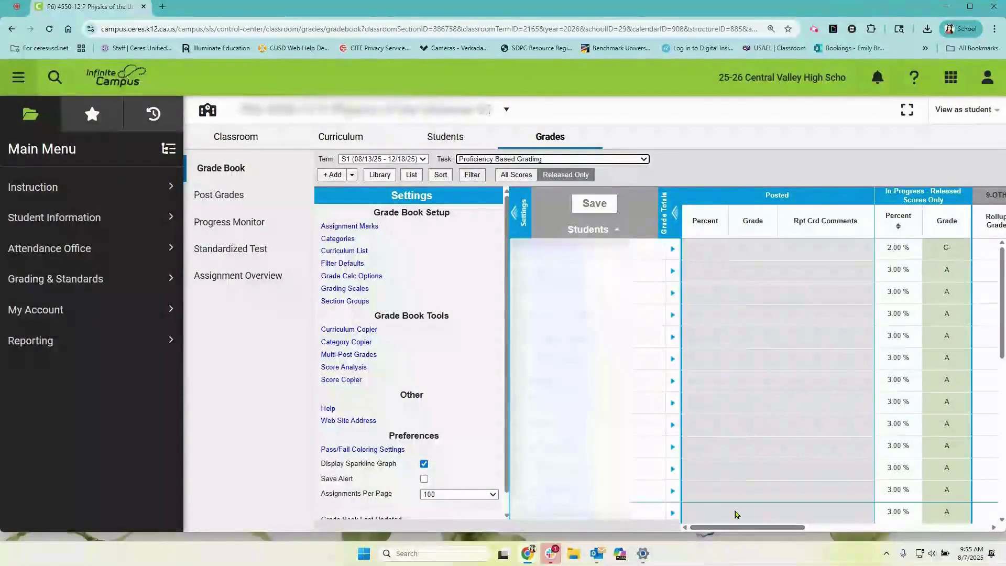